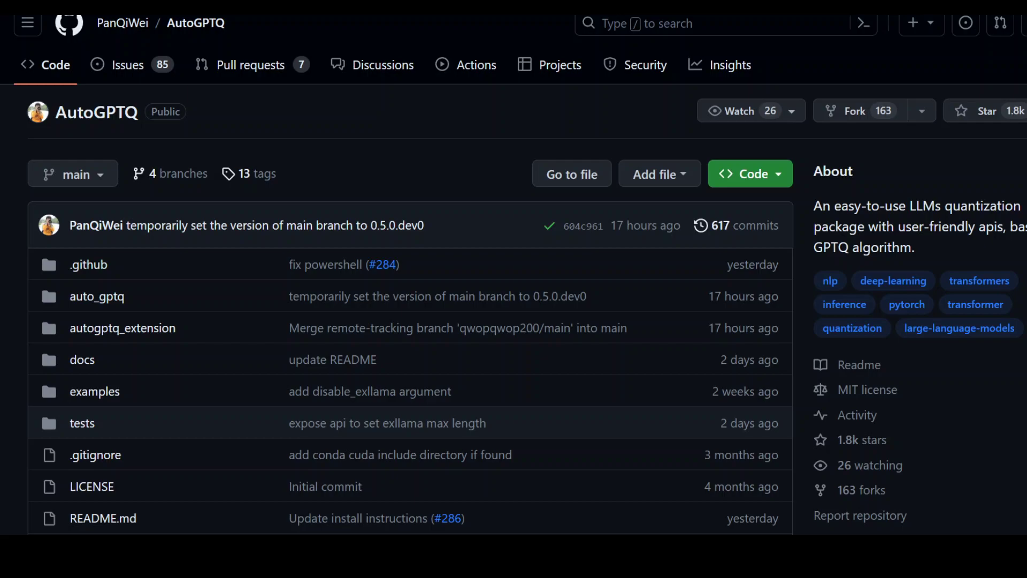
Step: Switch from the GitHub AutoGPTQ page to the JupyterLab notebook showing the build error
{"action": "left_click", "coordinate": [429, 18]}
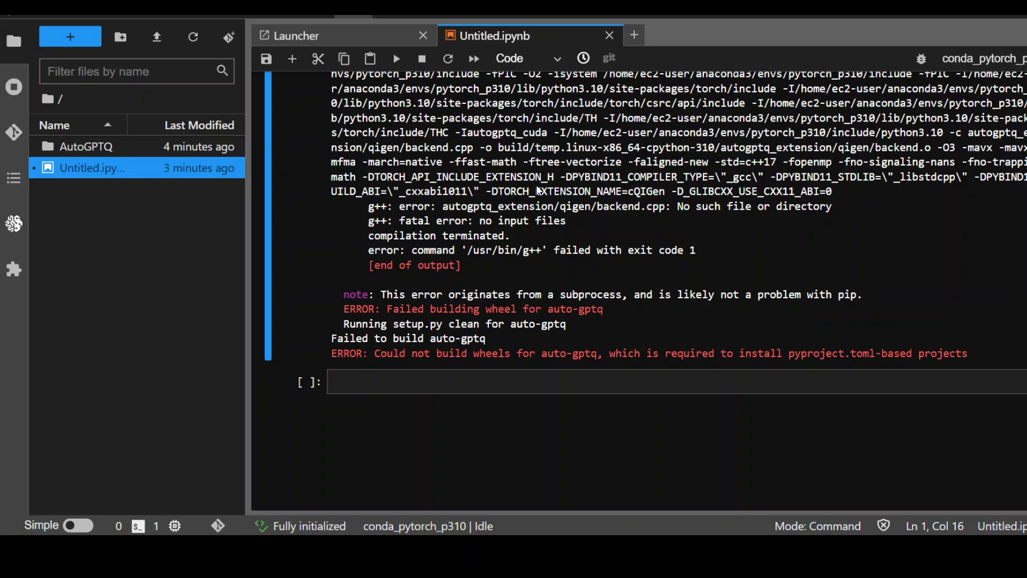
{"action": "scroll", "coordinate": [642, 289], "scroll_direction": "up", "scroll_amount": 15}
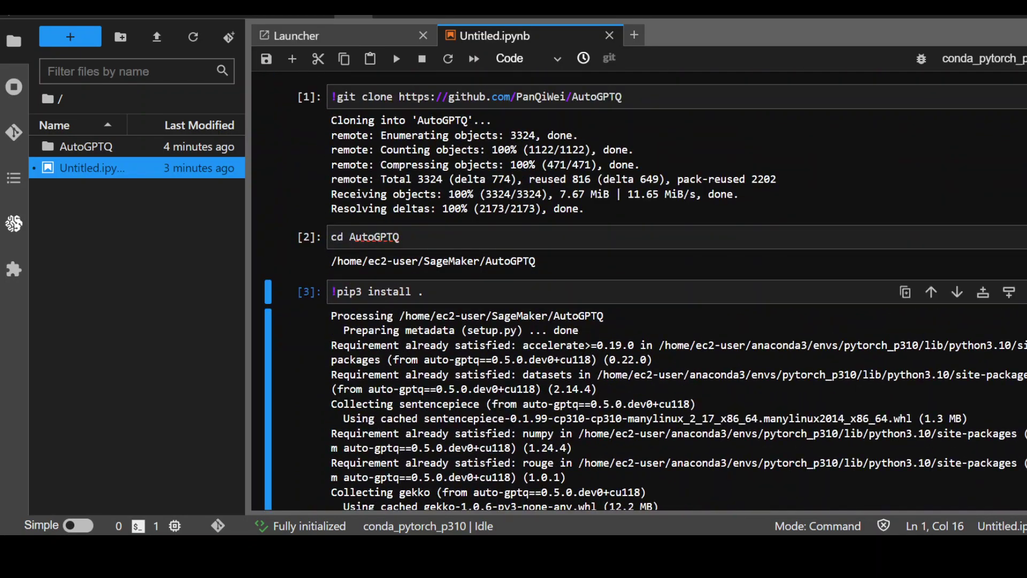
{"action": "left_click", "coordinate": [623, 97]}
{"action": "left_click_drag", "start_coordinate": [623, 96], "coordinate": [491, 96]}
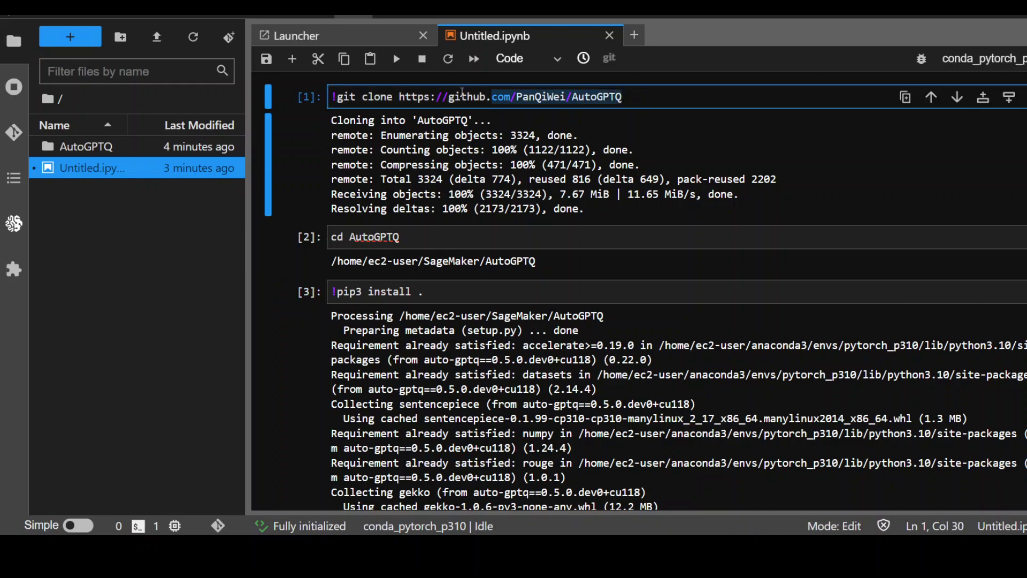
{"action": "double_click", "coordinate": [336, 237]}
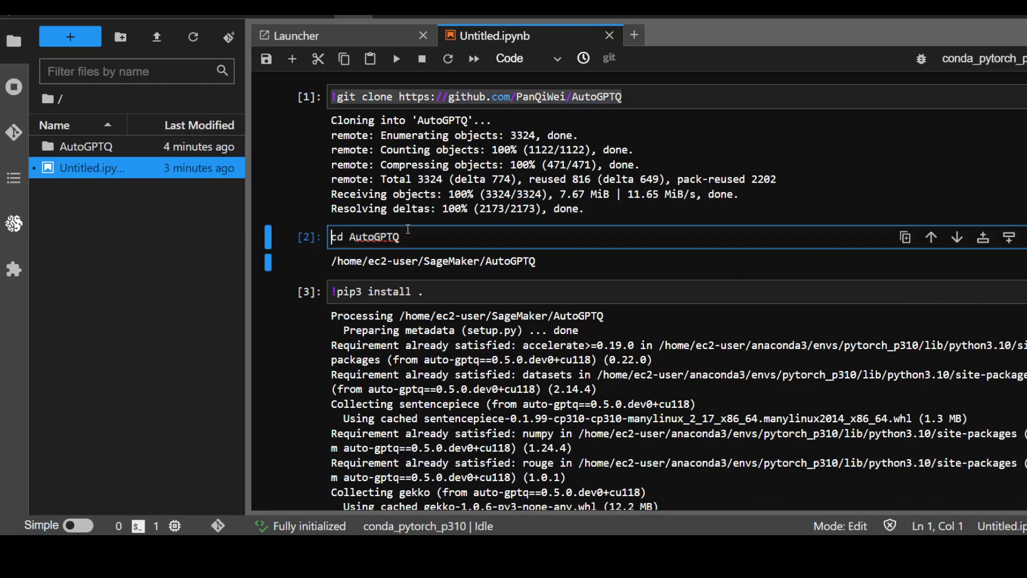
{"action": "left_click", "coordinate": [434, 235]}
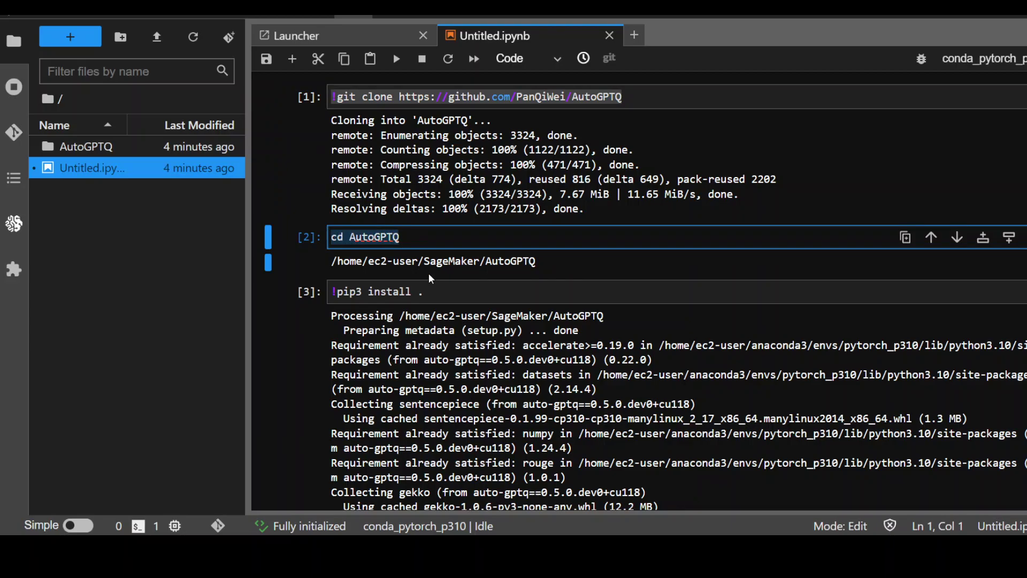
{"action": "left_click_drag", "start_coordinate": [465, 291], "coordinate": [330, 291]}
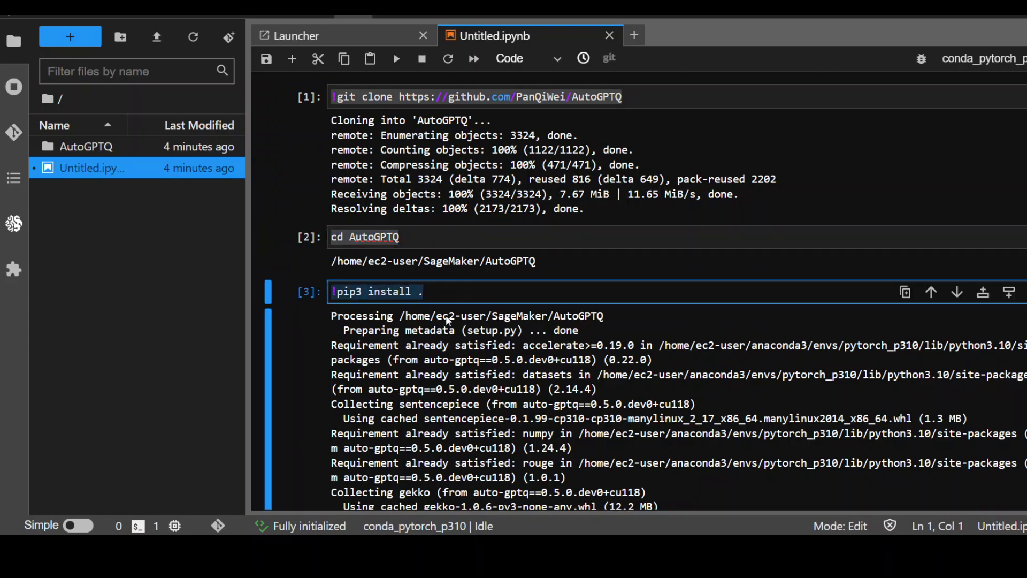
{"action": "scroll", "coordinate": [642, 321], "scroll_direction": "down", "scroll_amount": 15}
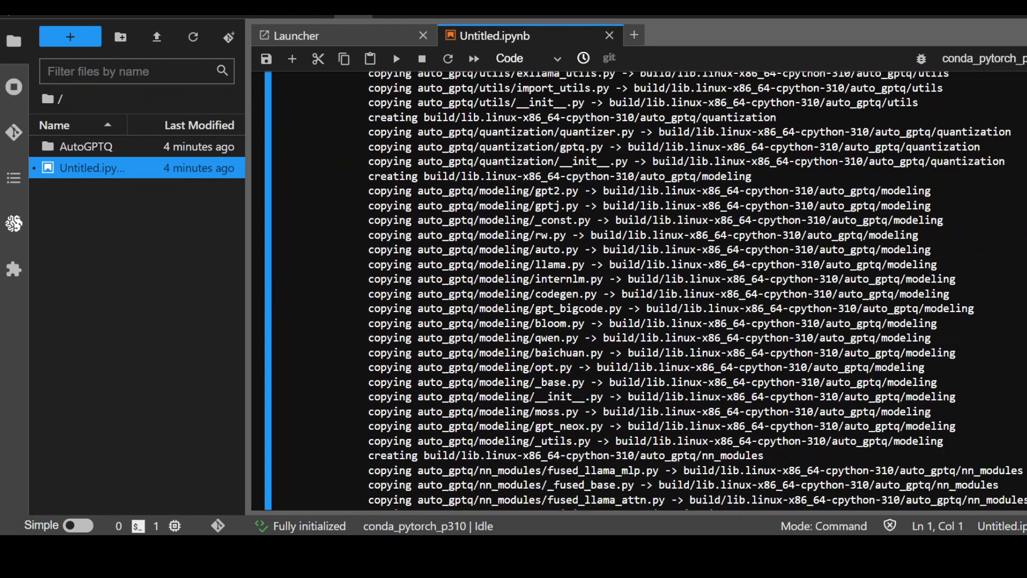
{"action": "scroll", "coordinate": [642, 321], "scroll_direction": "down", "scroll_amount": 15}
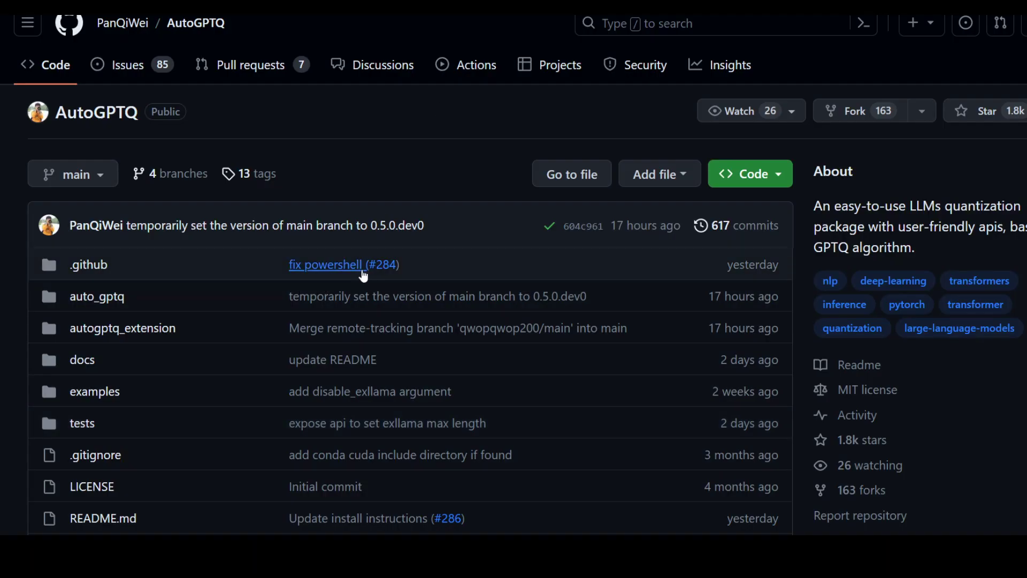
{"action": "scroll", "coordinate": [506, 273], "scroll_direction": "down", "scroll_amount": 4}
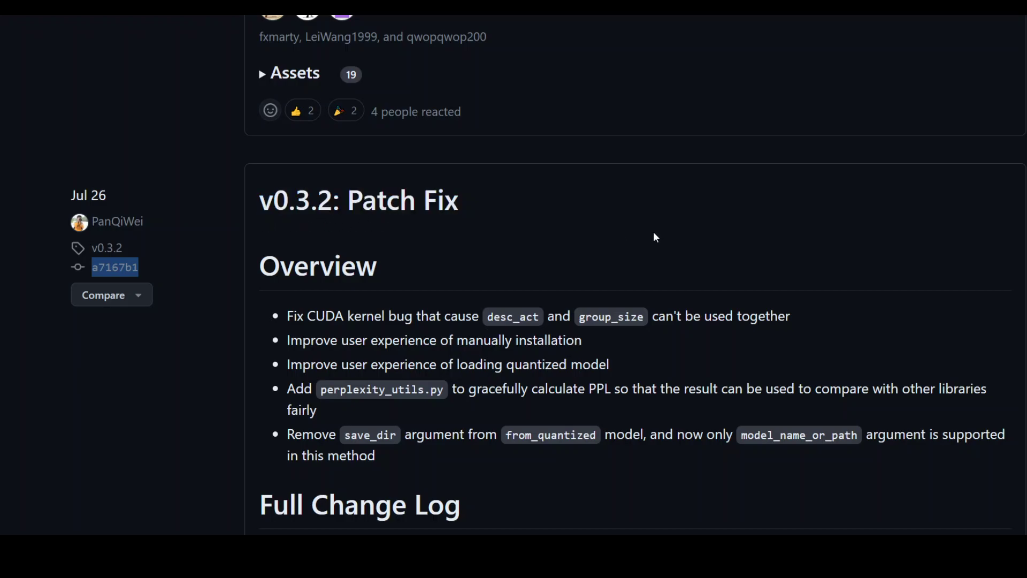
Step: Select the v0.3.2 Patch Fix commit hash a7167b1 in the release notes for copying
{"action": "left_click_drag", "start_coordinate": [139, 268], "coordinate": [94, 271]}
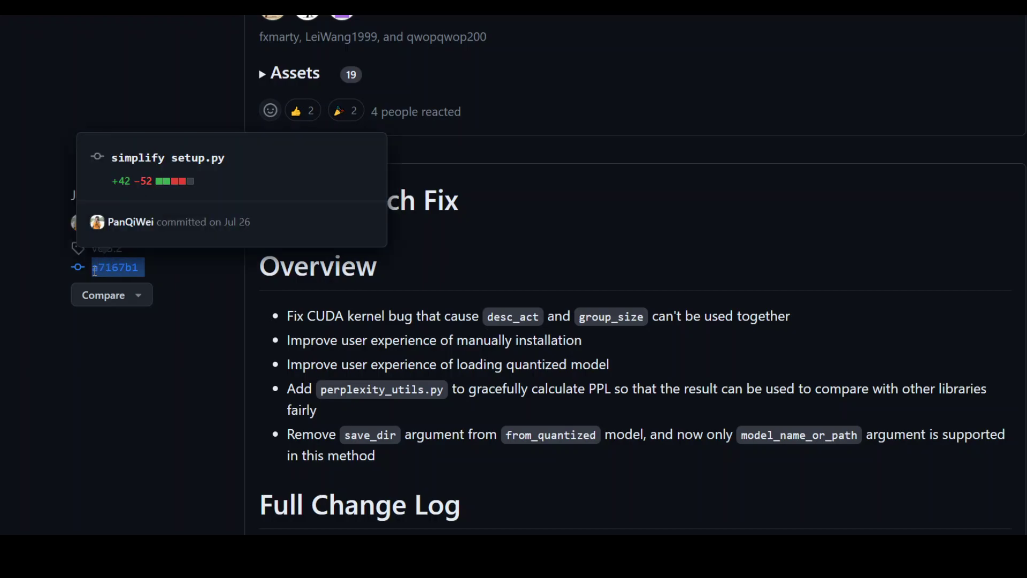
Step: Run '! git checkout a7167b1' in the empty cell below the error
{"action": "key", "text": "alt+Tab"}
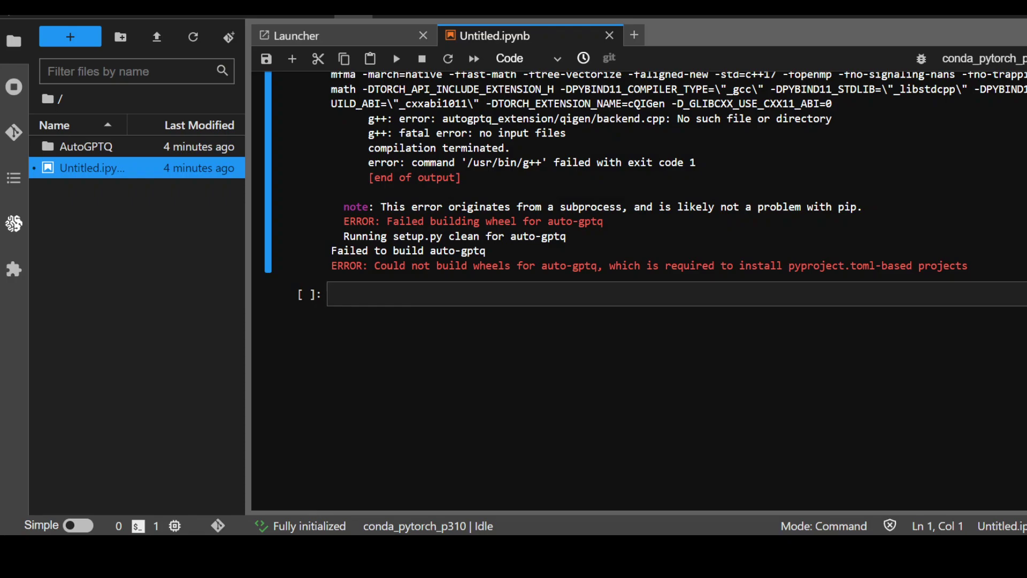
{"action": "left_click", "coordinate": [465, 296]}
{"action": "type", "text": "! git checkout"}
{"action": "type", "text": "a7167b1"}
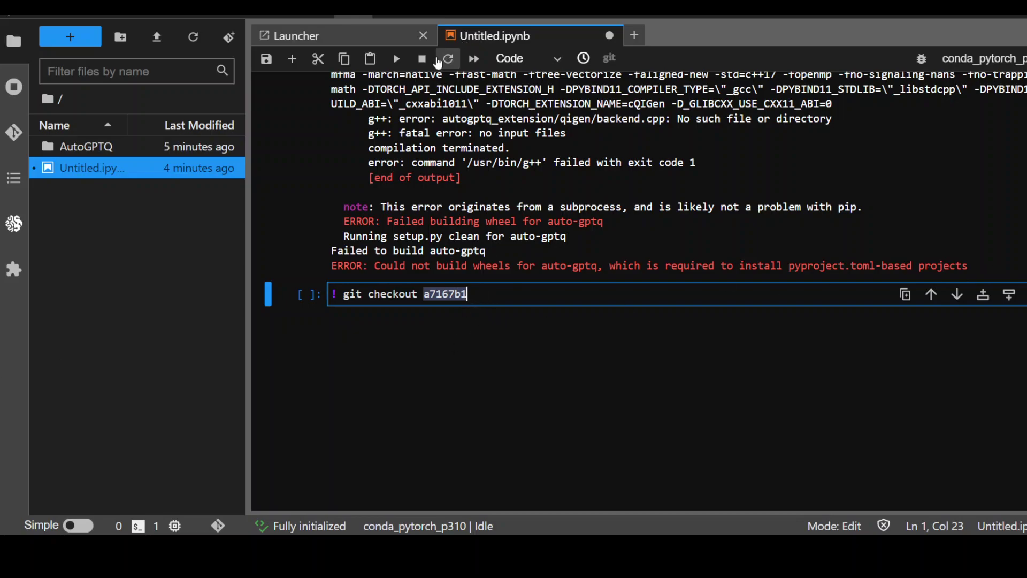
{"action": "left_click", "coordinate": [396, 57]}
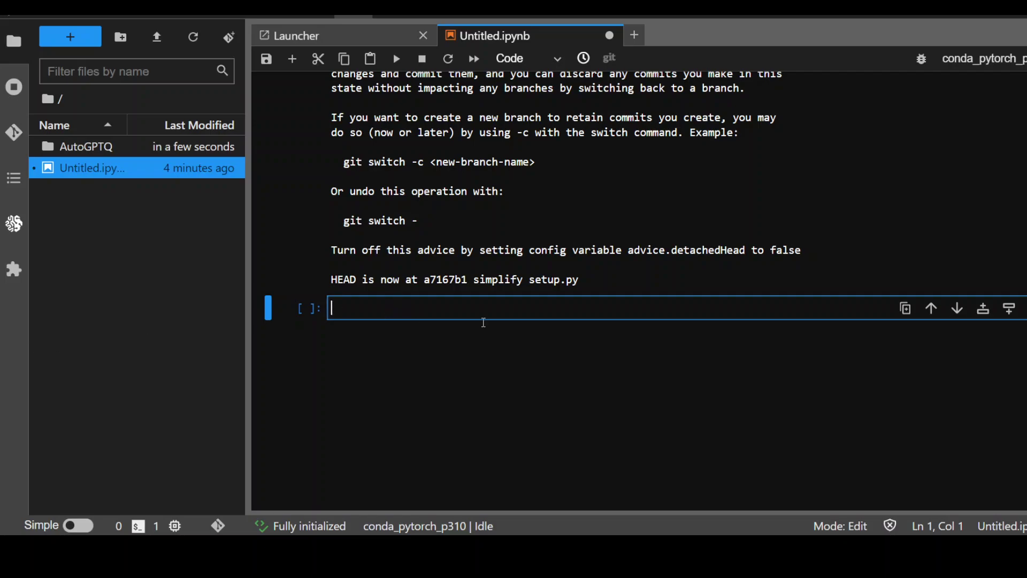
{"action": "type", "text": "!pip3 install ."}
Step: Run '!pip3 install .' so auto-gptq 0.3.2+cu118 builds and installs successfully
{"action": "key", "text": "Escape"}
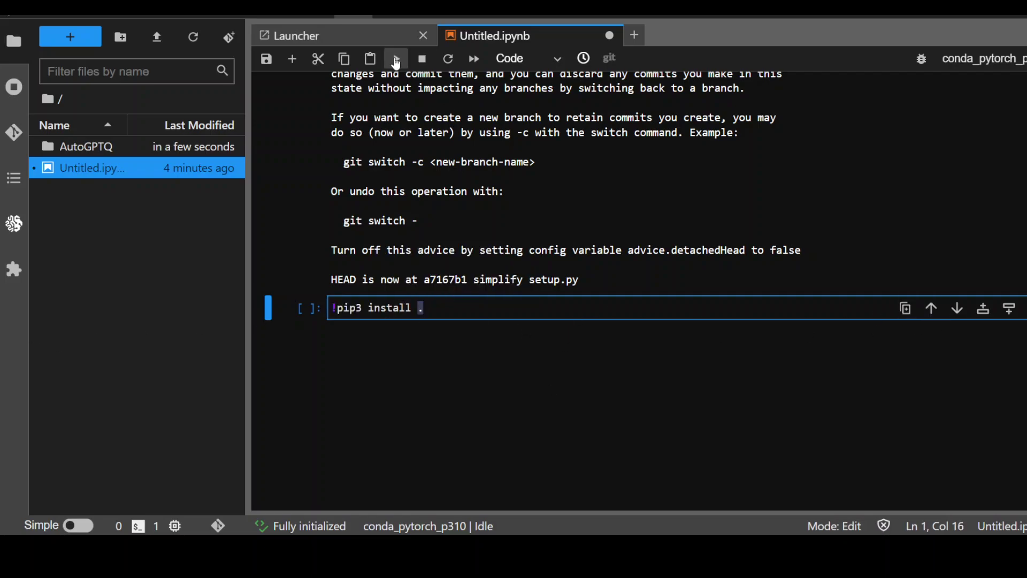
{"action": "left_click", "coordinate": [396, 58]}
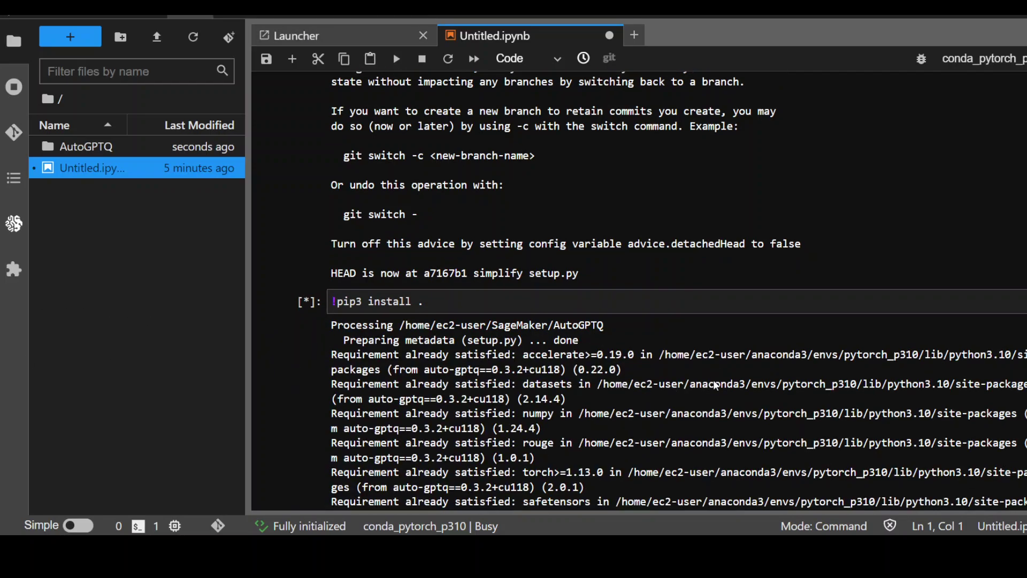
{"action": "scroll", "coordinate": [711, 378], "scroll_direction": "down", "scroll_amount": 3}
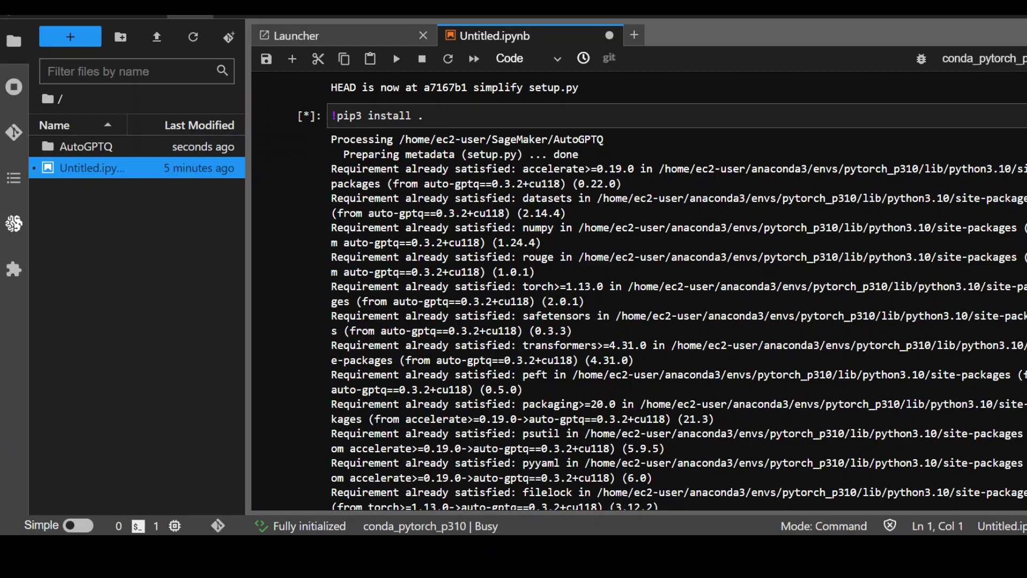
{"action": "scroll", "coordinate": [554, 404], "scroll_direction": "down", "scroll_amount": 1}
{"action": "scroll", "coordinate": [555, 404], "scroll_direction": "down", "scroll_amount": 3}
{"action": "scroll", "coordinate": [554, 404], "scroll_direction": "up", "scroll_amount": 5}
{"action": "scroll", "coordinate": [550, 410], "scroll_direction": "down", "scroll_amount": 3}
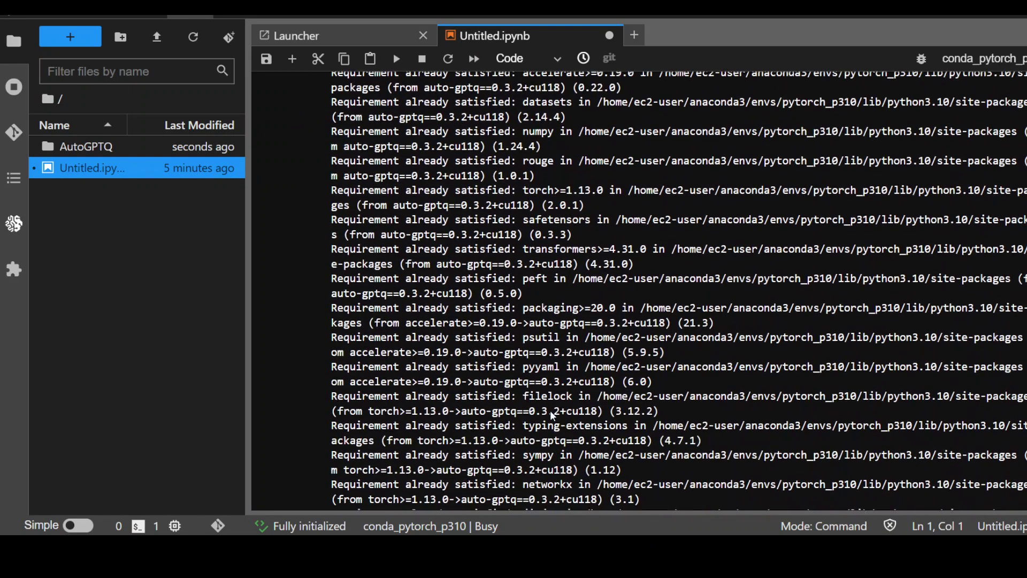
{"action": "scroll", "coordinate": [550, 410], "scroll_direction": "down", "scroll_amount": 5}
{"action": "scroll", "coordinate": [447, 368], "scroll_direction": "down", "scroll_amount": 5}
{"action": "scroll", "coordinate": [447, 369], "scroll_direction": "down", "scroll_amount": 3}
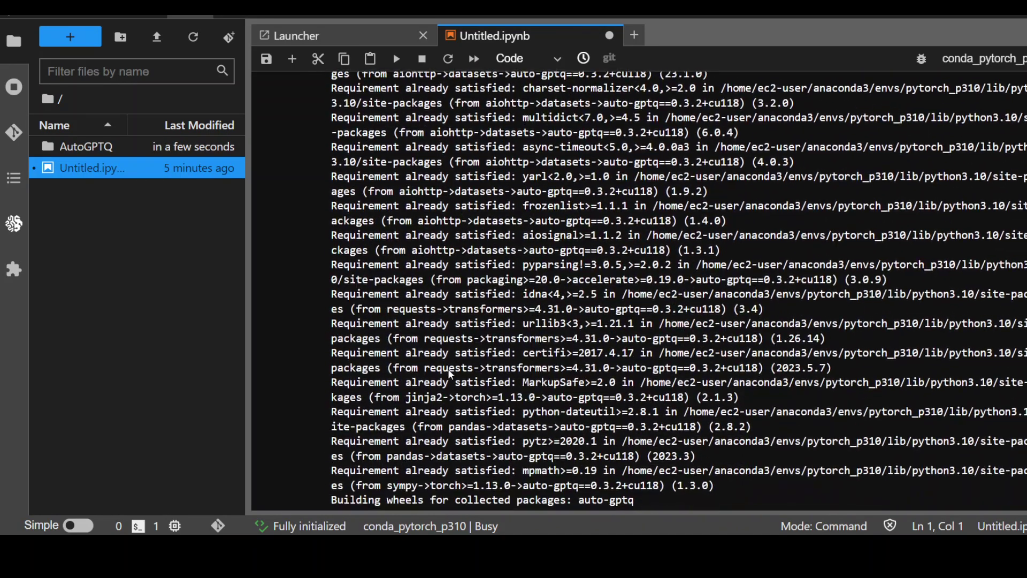
{"action": "scroll", "coordinate": [448, 369], "scroll_direction": "down", "scroll_amount": 5}
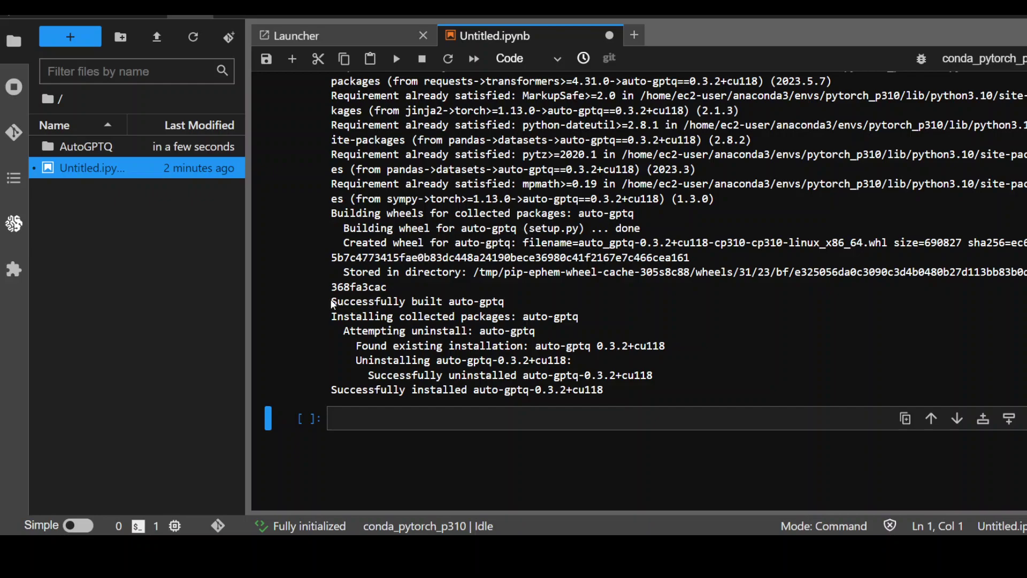
Step: Highlight the 'Successfully installed auto-gptq-0.3.2+cu118' output and save the notebook with Ctrl+S
{"action": "left_click_drag", "start_coordinate": [331, 303], "coordinate": [504, 302]}
{"action": "left_click", "coordinate": [335, 389]}
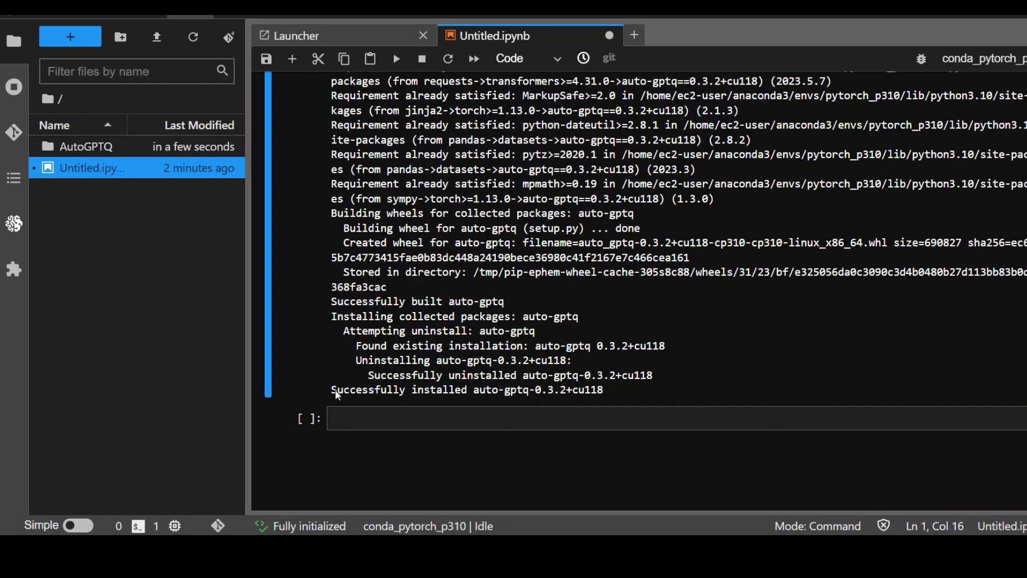
{"action": "left_click_drag", "start_coordinate": [331, 389], "coordinate": [610, 389]}
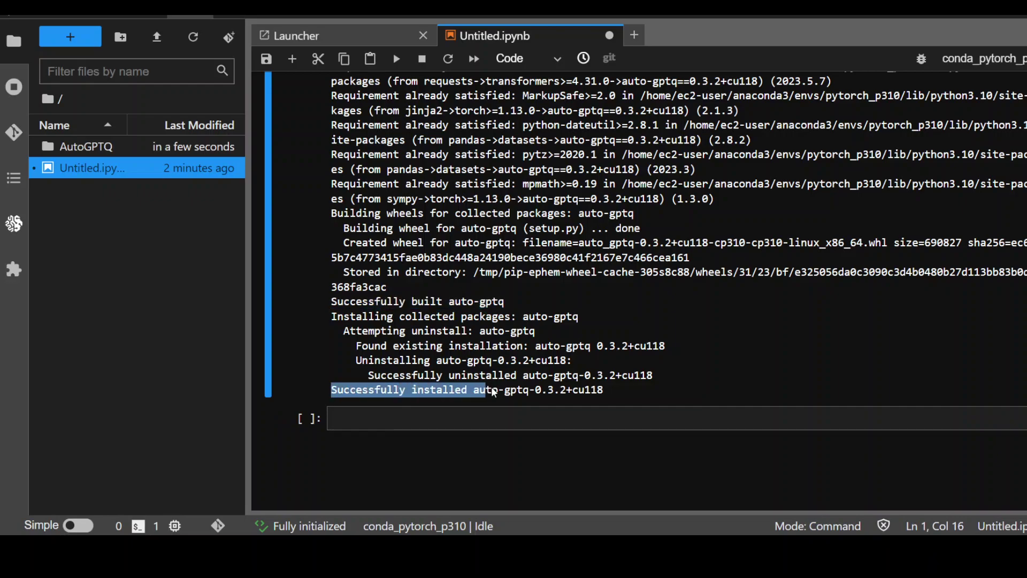
{"action": "left_click", "coordinate": [545, 391]}
{"action": "left_click_drag", "start_coordinate": [548, 389], "coordinate": [566, 389]}
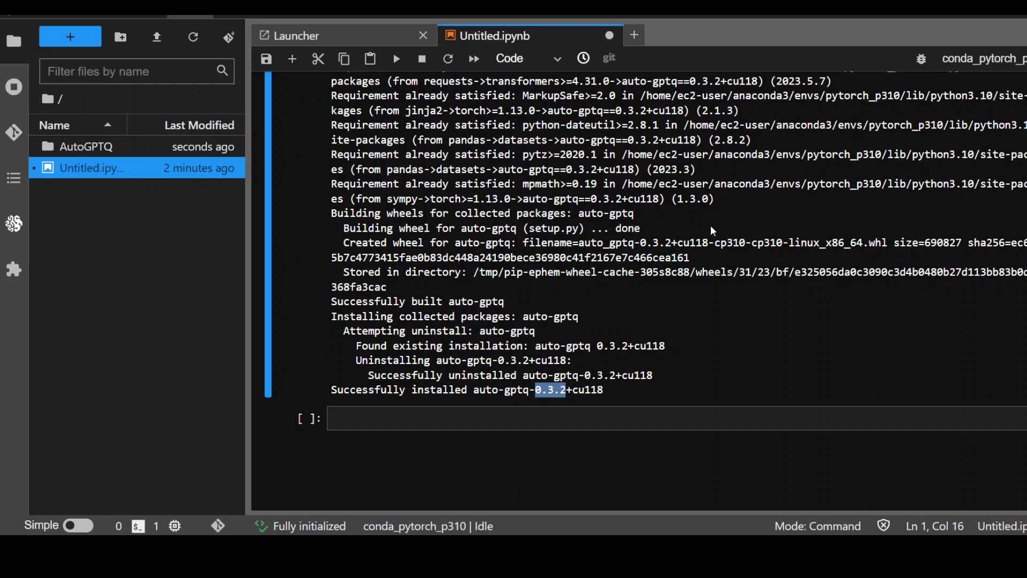
{"action": "key", "text": "ctrl+s"}
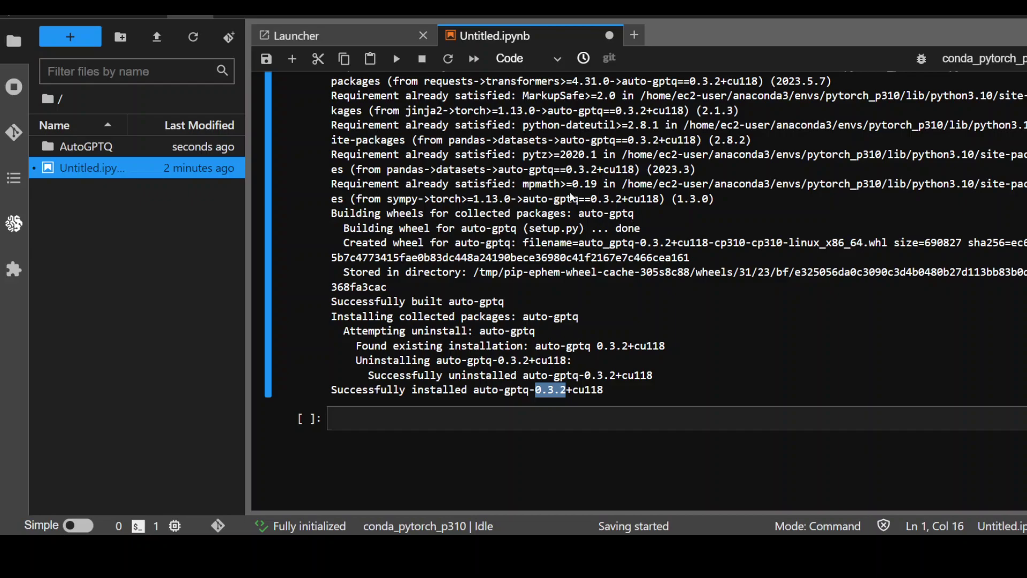